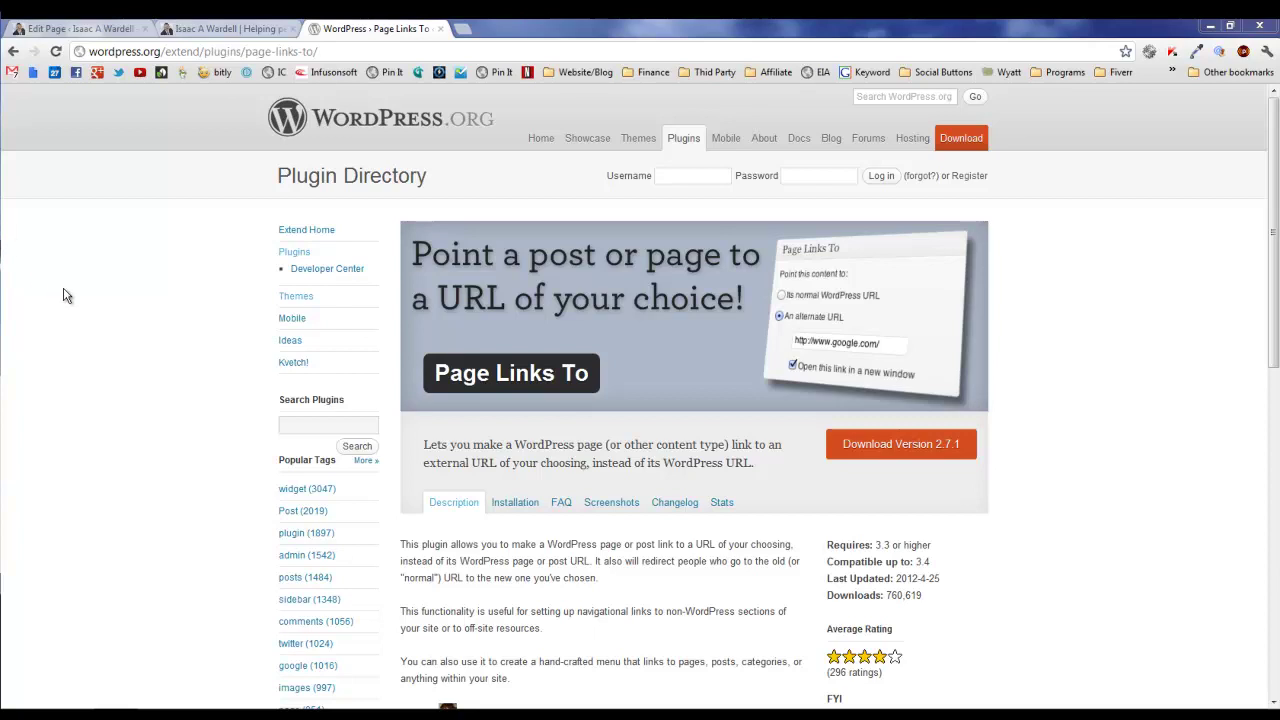
Switch to the live Isaac A Wardell site and reveal the RESOURCES menu's Free Resources subpage.
left_click(233, 28)
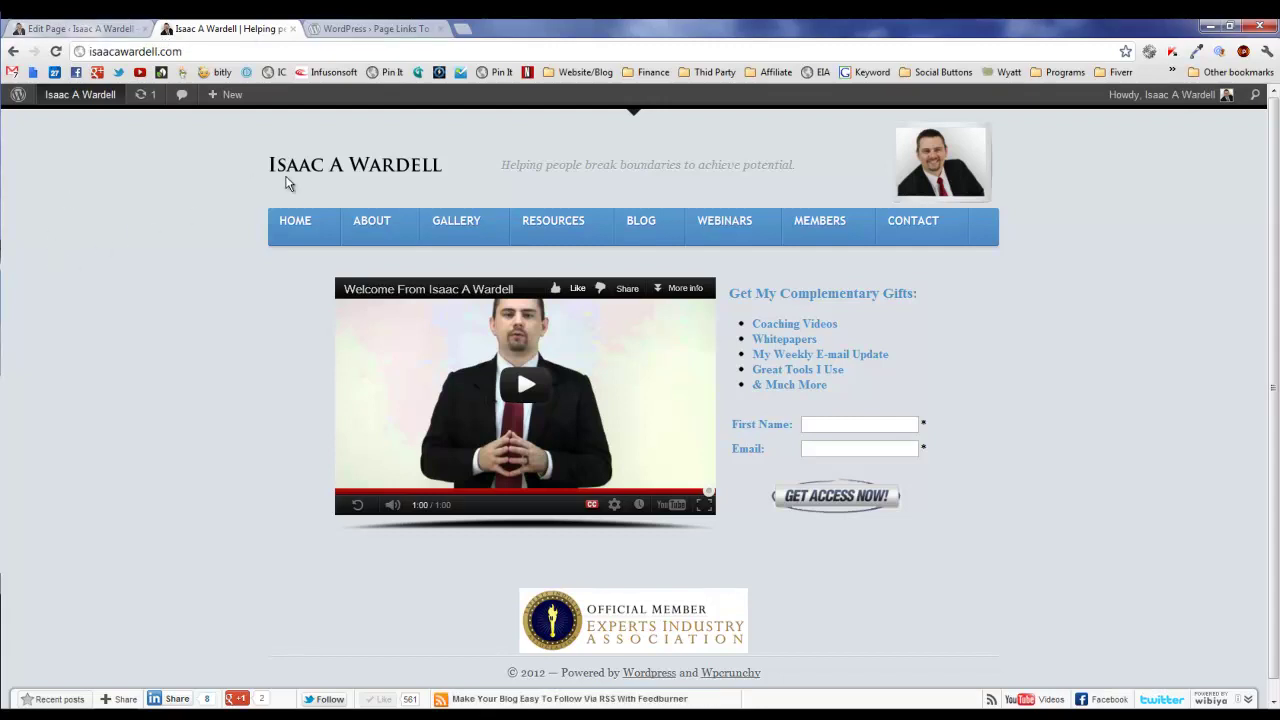
mouse_move(571, 222)
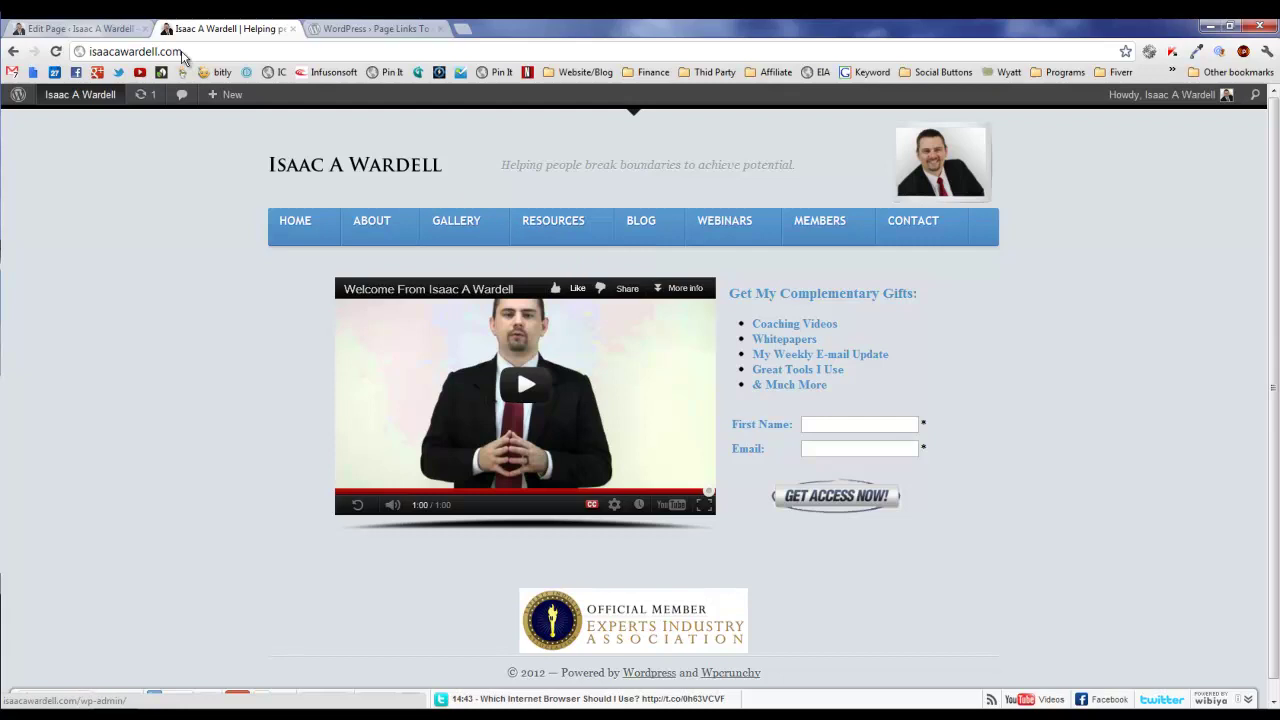
In the Resources page editor, highlight the alternate-URL note and switch to Visual mode.
left_click(37, 25)
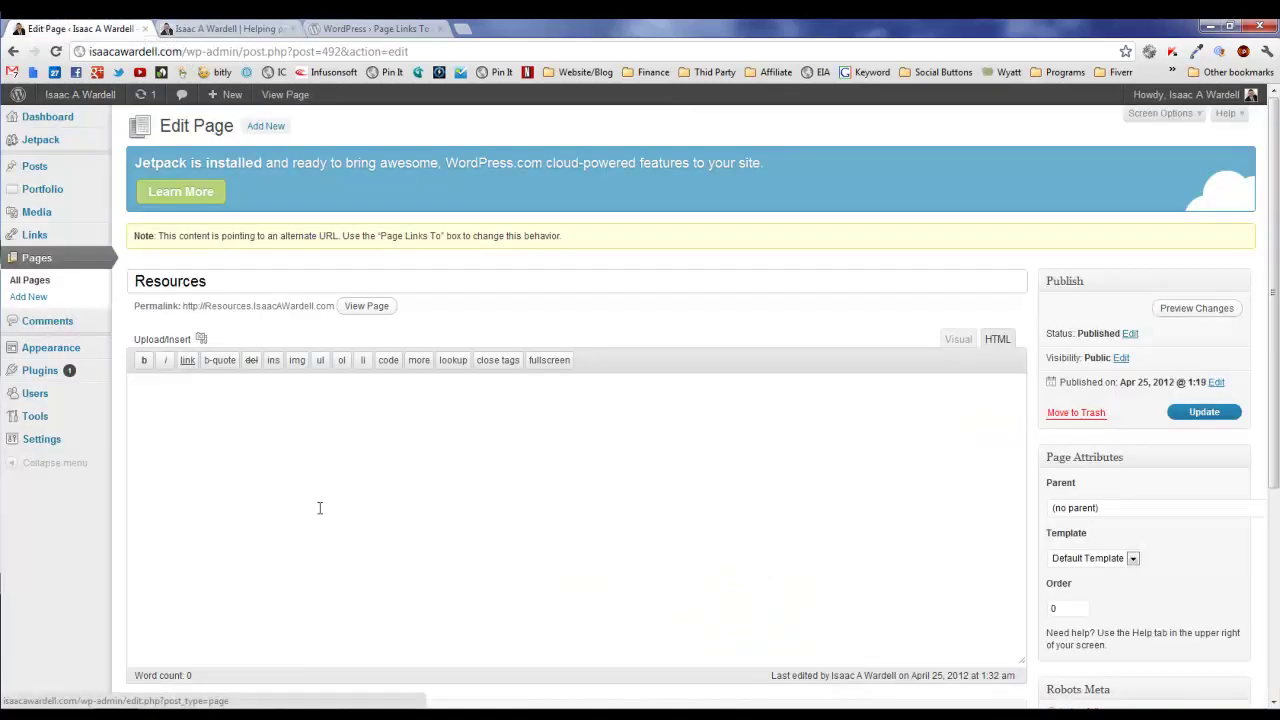
scroll(318, 514, "down", 2)
scroll(318, 514, "down", 1)
scroll(318, 514, "up", 3)
left_click_drag(157, 236, 585, 240)
scroll(480, 474, "down", 3)
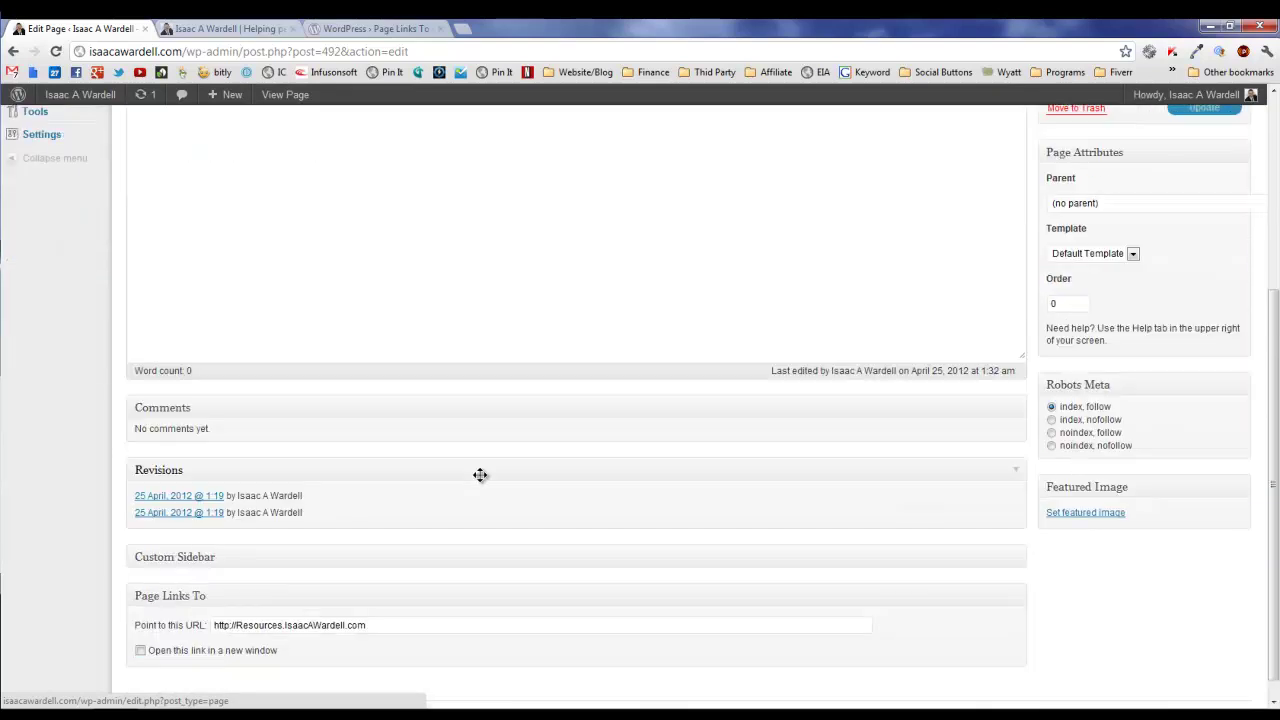
scroll(500, 409, "up", 2)
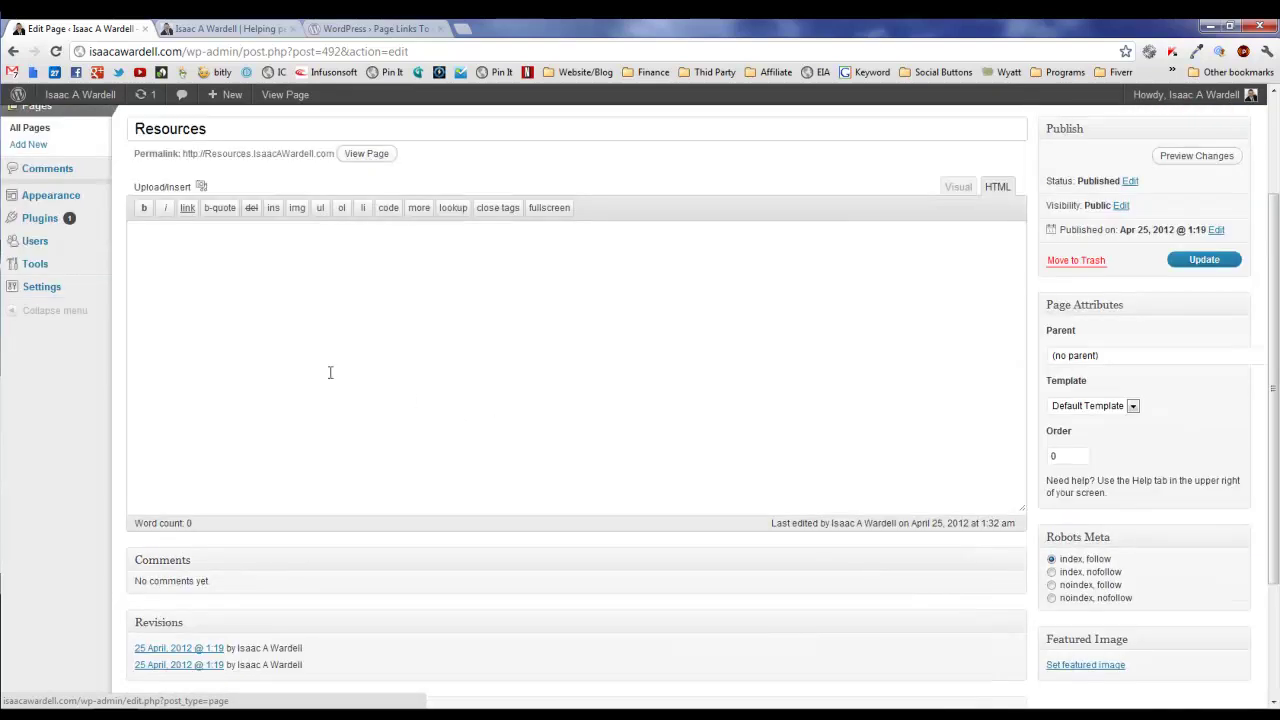
left_click(960, 187)
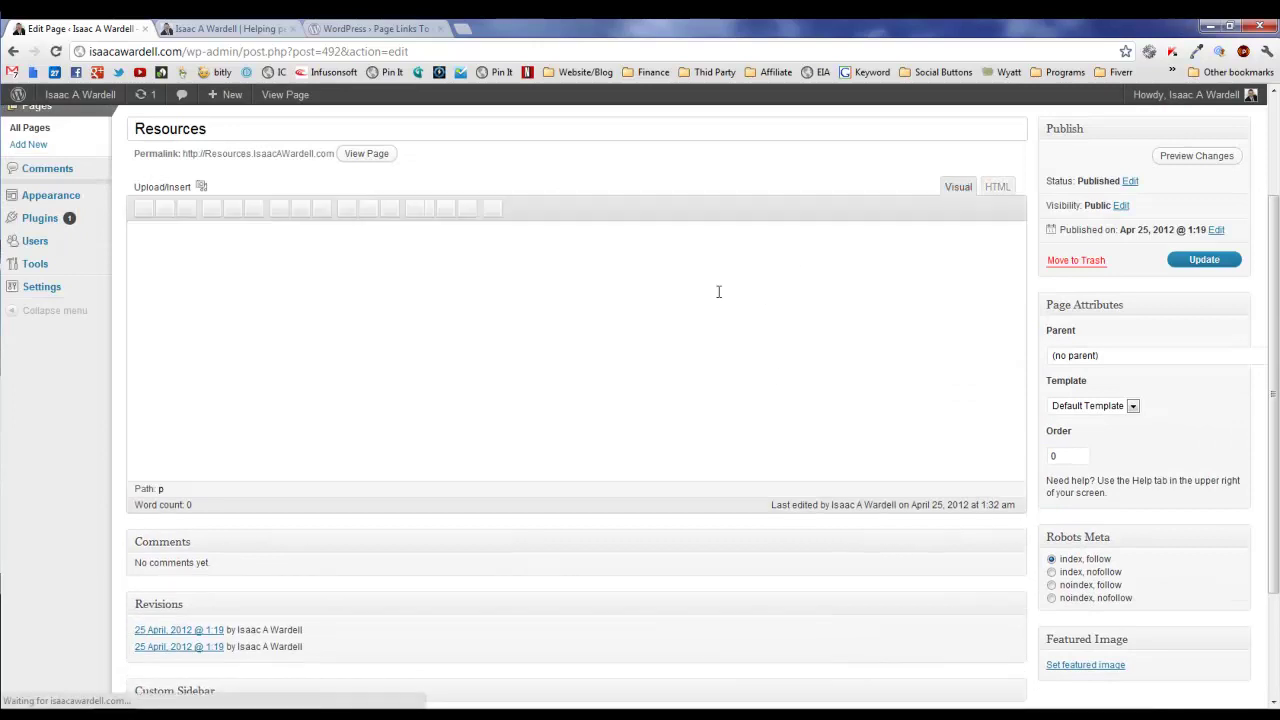
left_click(236, 28)
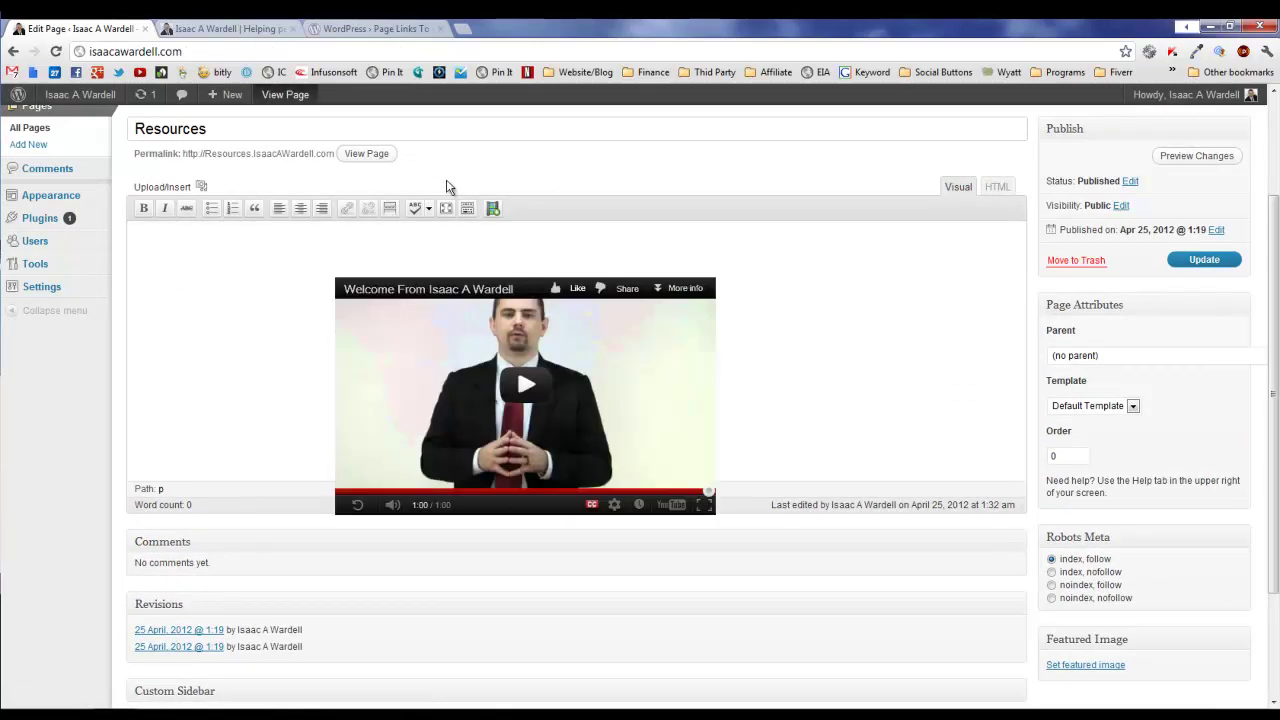
left_click(522, 236)
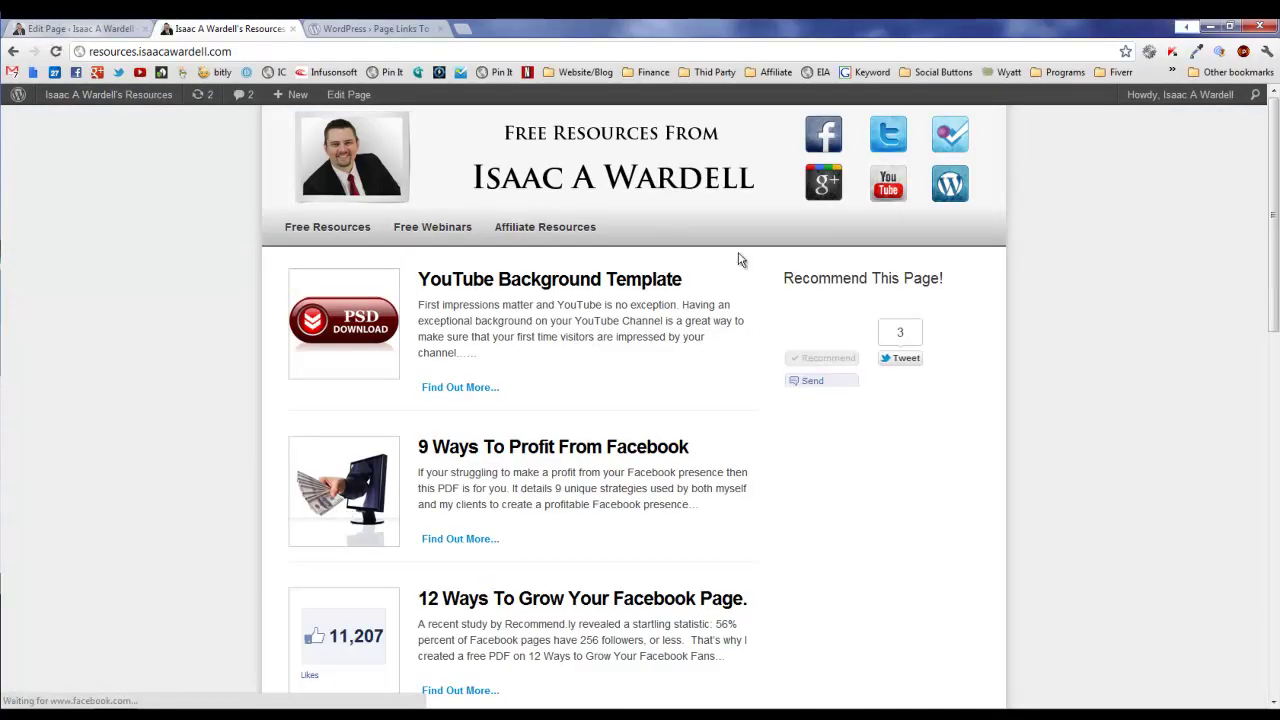
key("ctrl+shift+Tab")
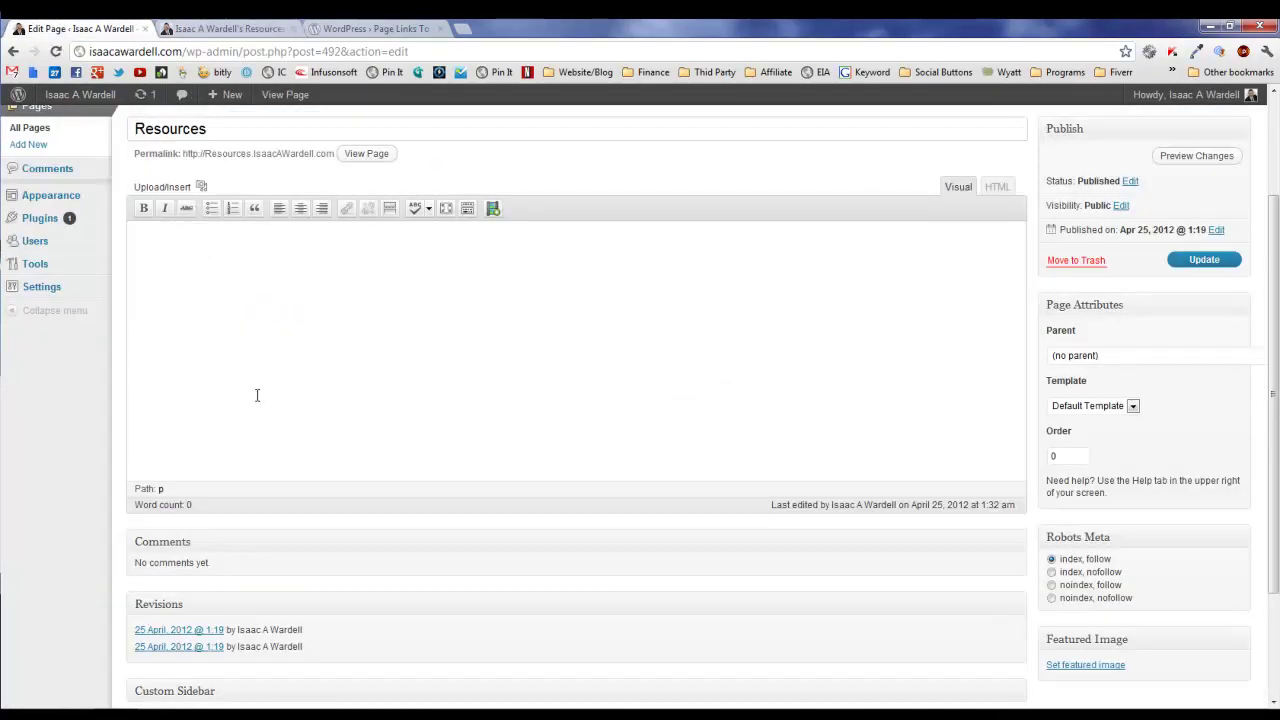
scroll(308, 470, "down", 3)
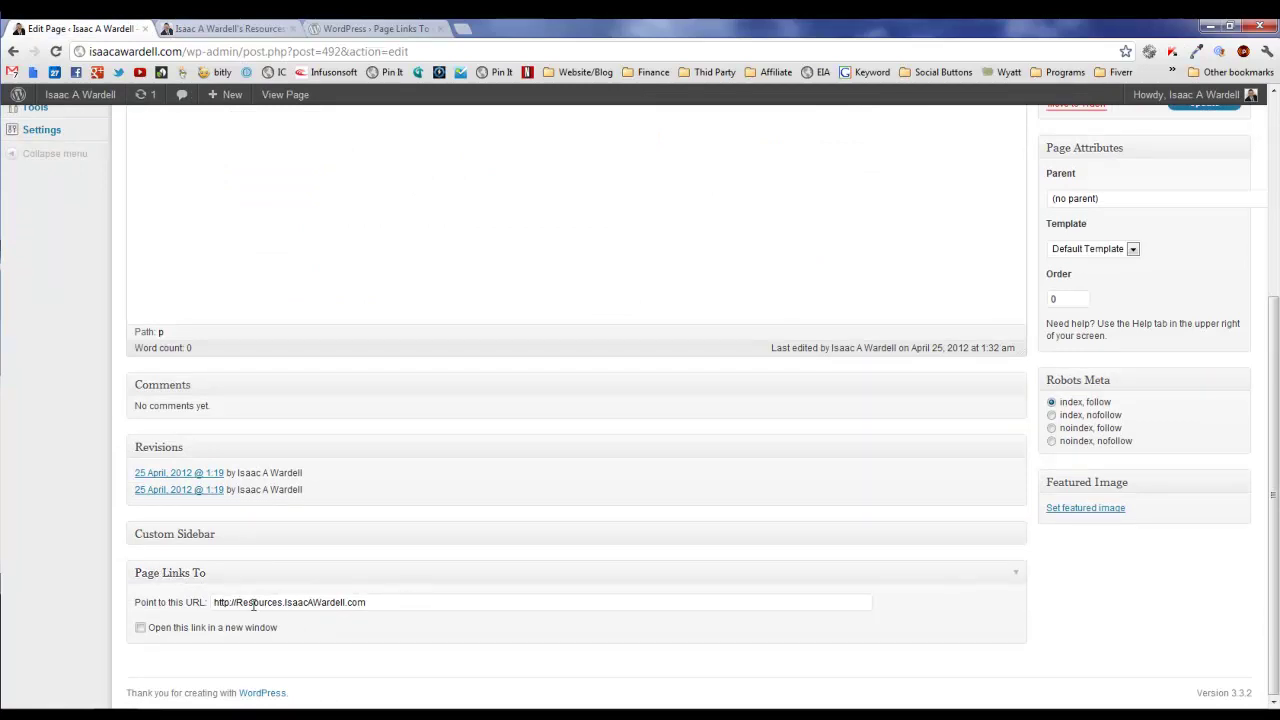
left_click_drag(214, 605, 400, 608)
left_click(413, 659)
scroll(390, 514, "up", 3)
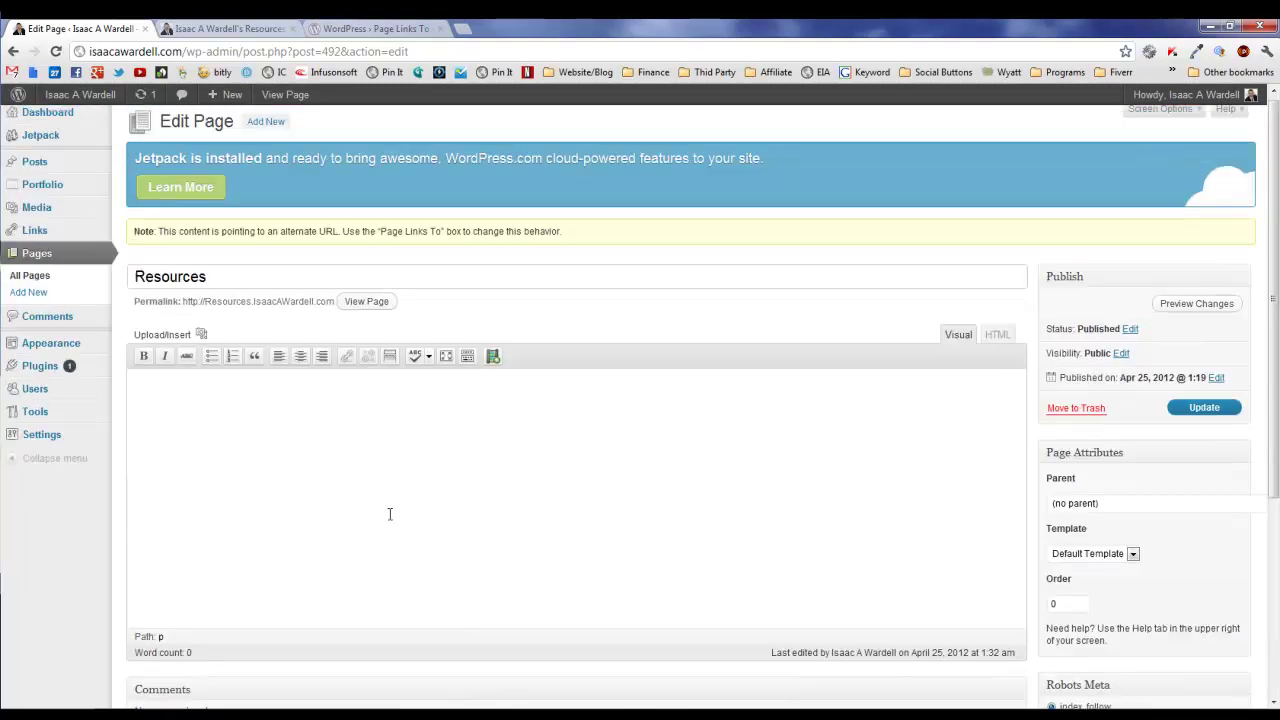
mouse_move(82, 174)
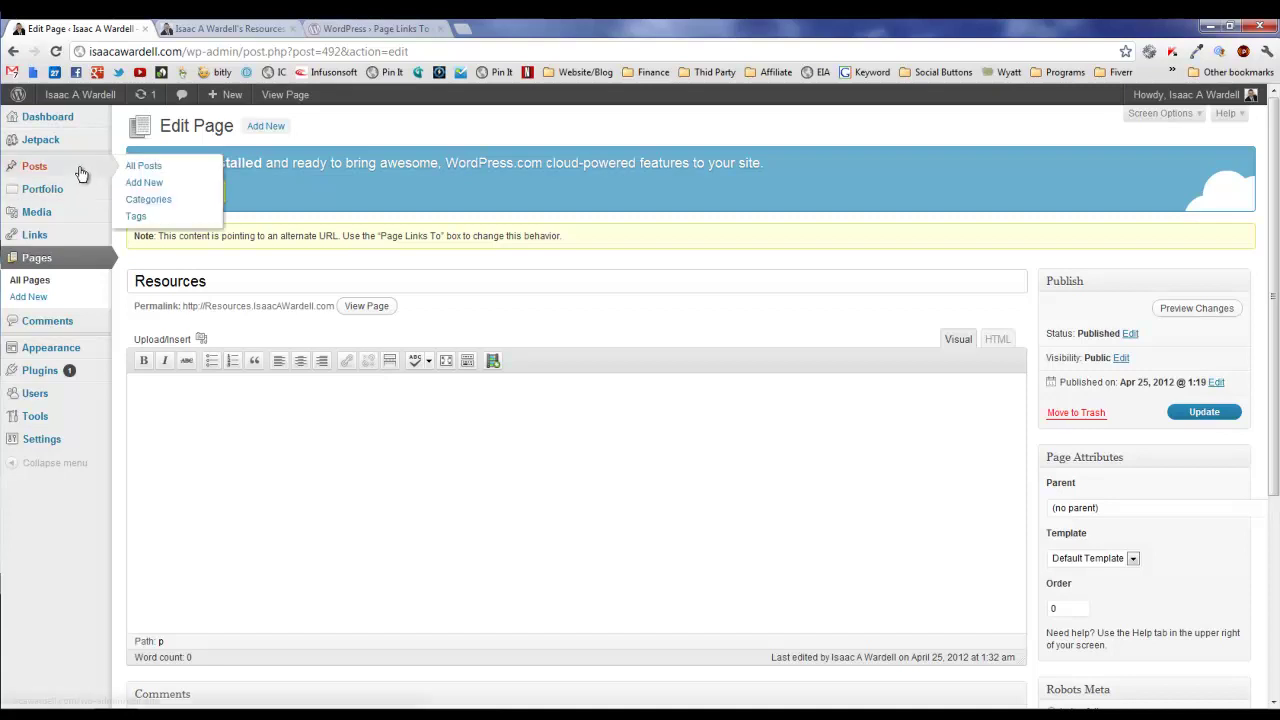
Start a new post and check the YouTube Background Template page on the resources subdomain.
left_click(155, 190)
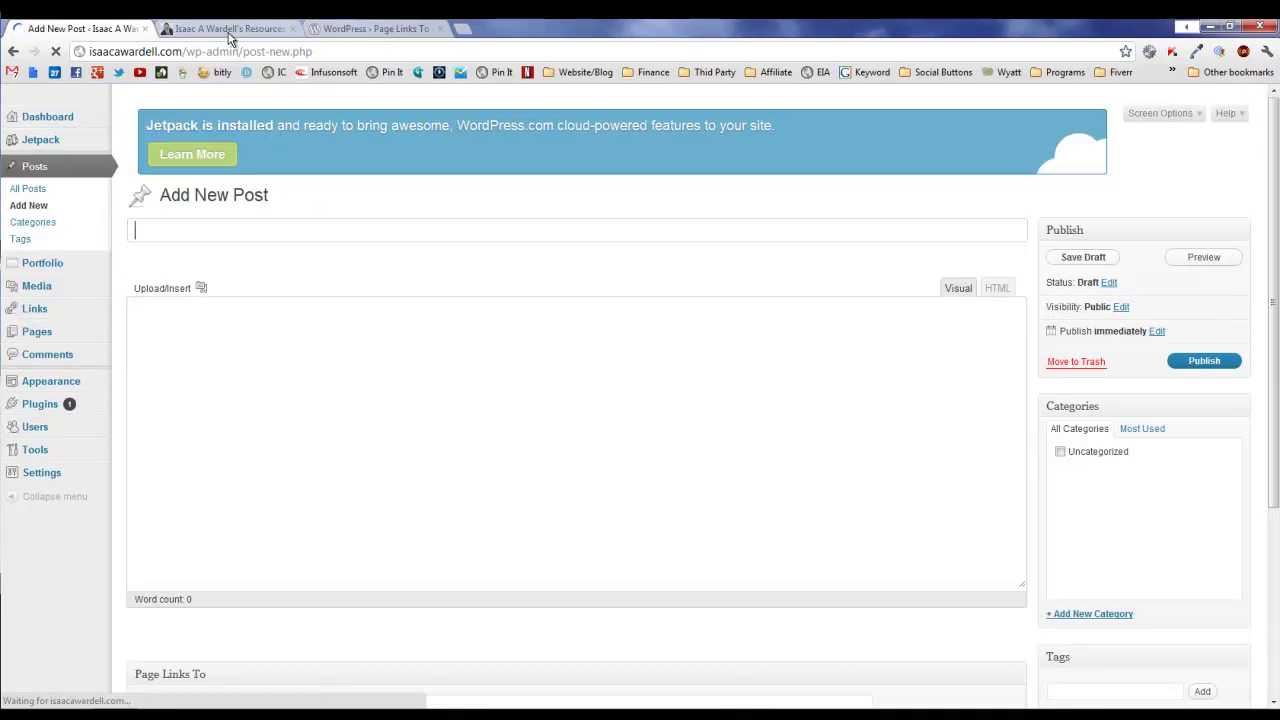
left_click(229, 30)
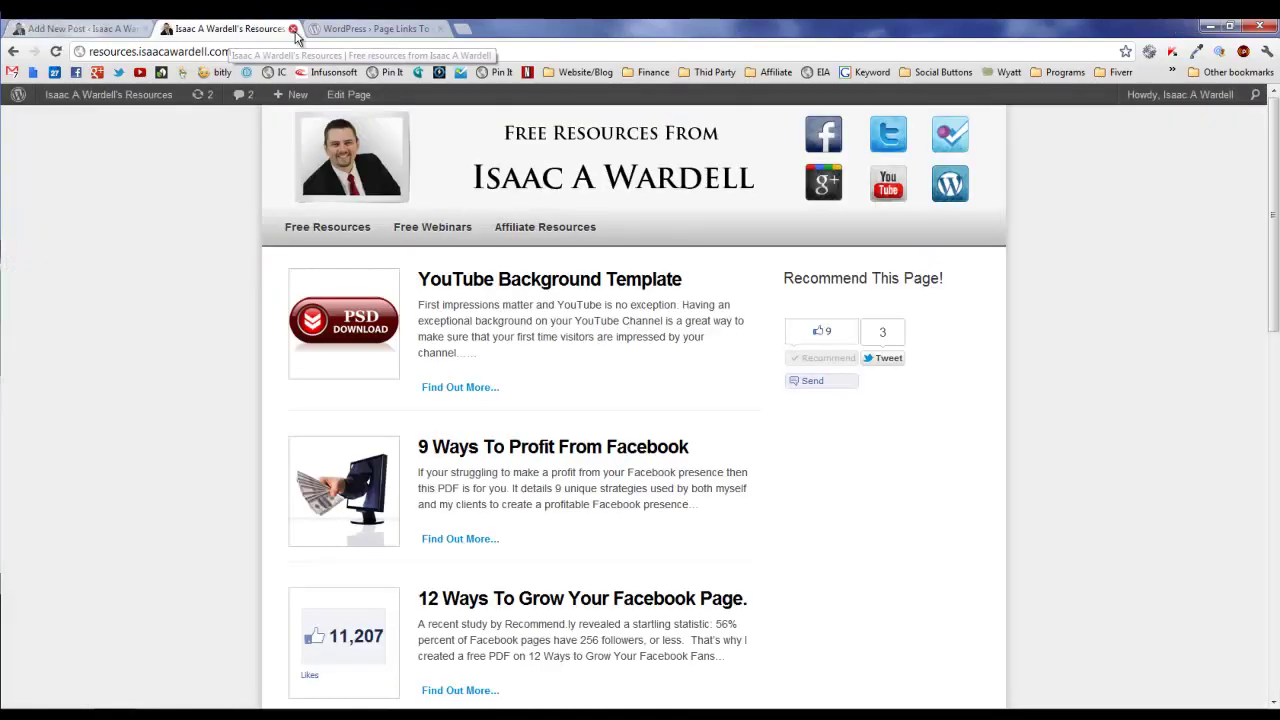
scroll(240, 317, "down", 1)
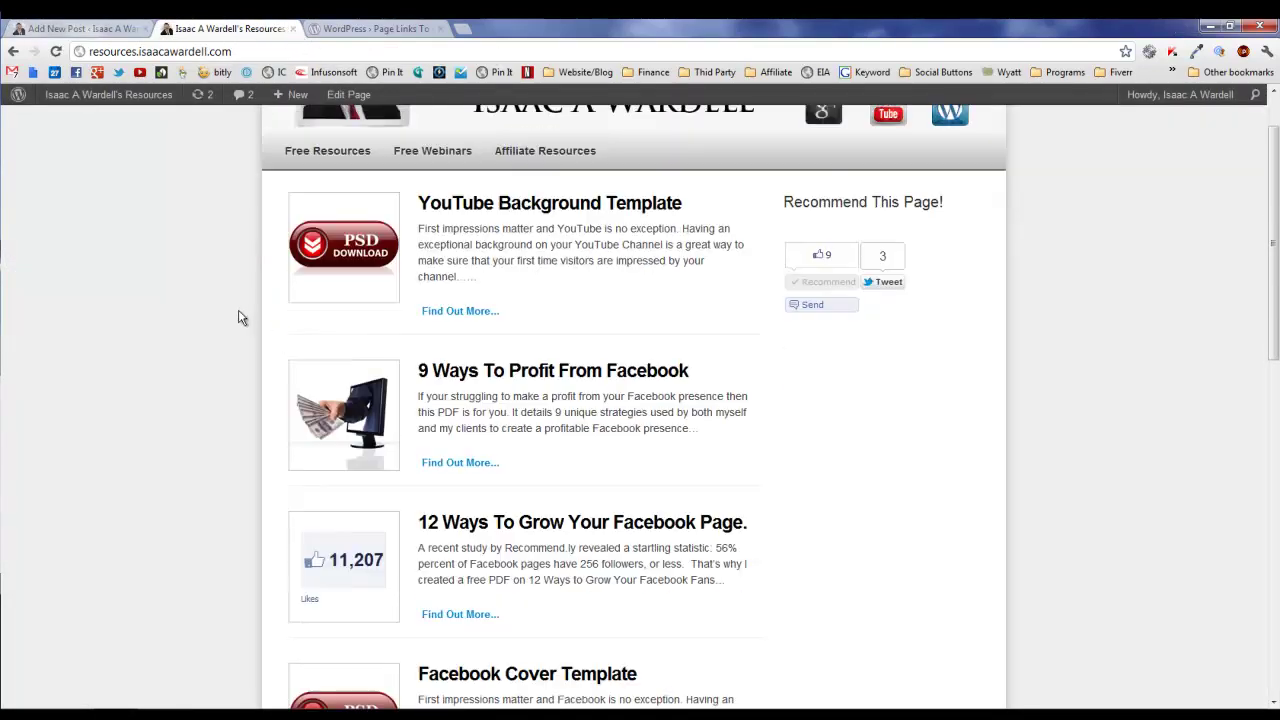
scroll(397, 363, "up", 1)
scroll(469, 371, "down", 6)
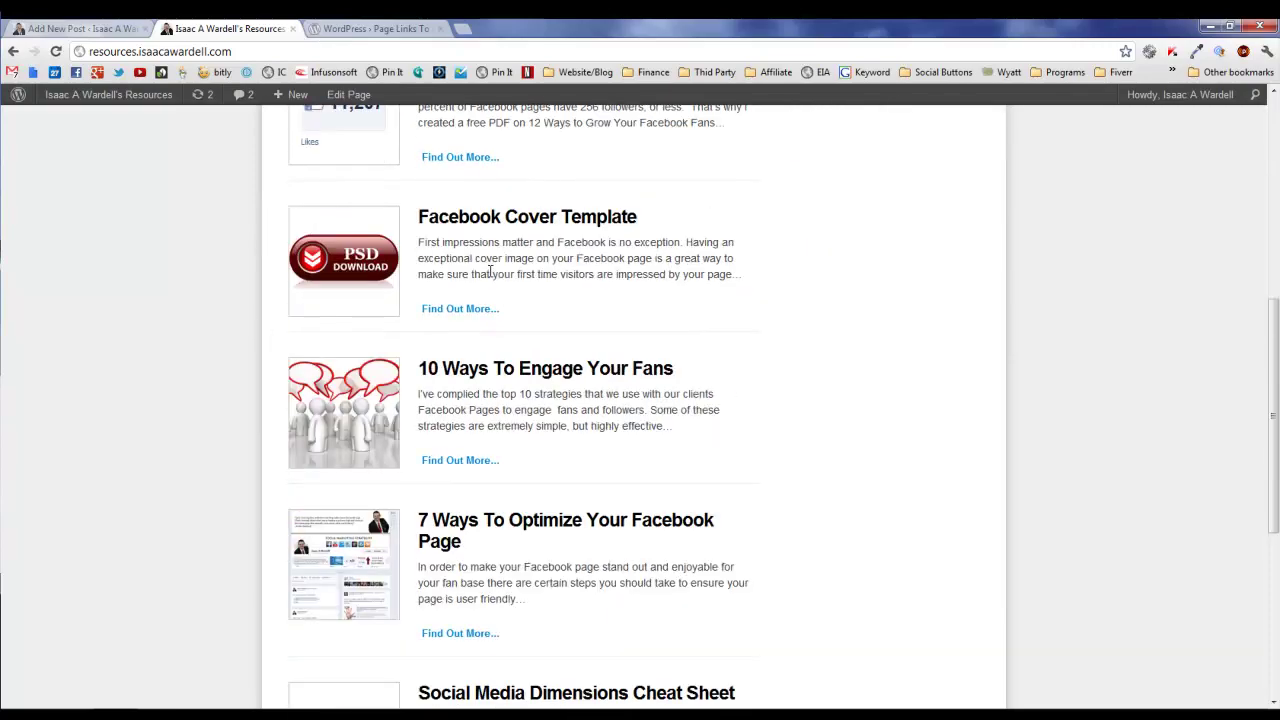
scroll(517, 551, "down", 5)
scroll(517, 551, "up", 12)
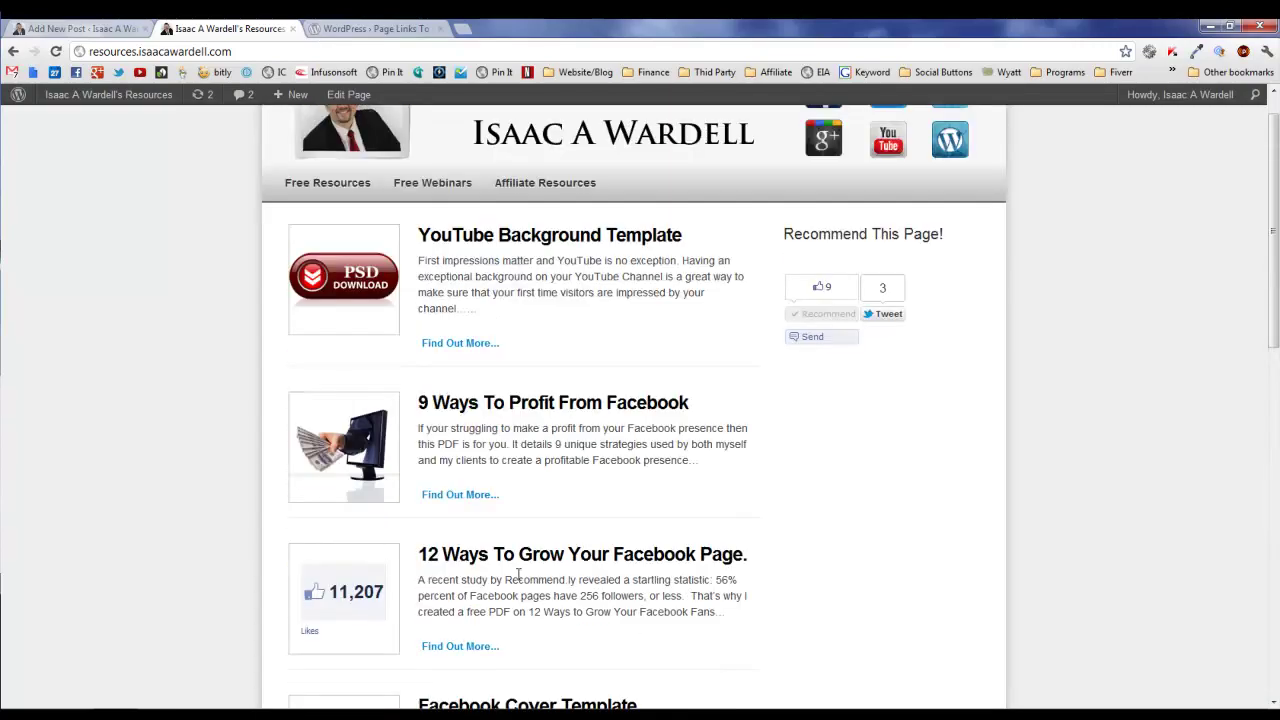
scroll(517, 575, "up", 1)
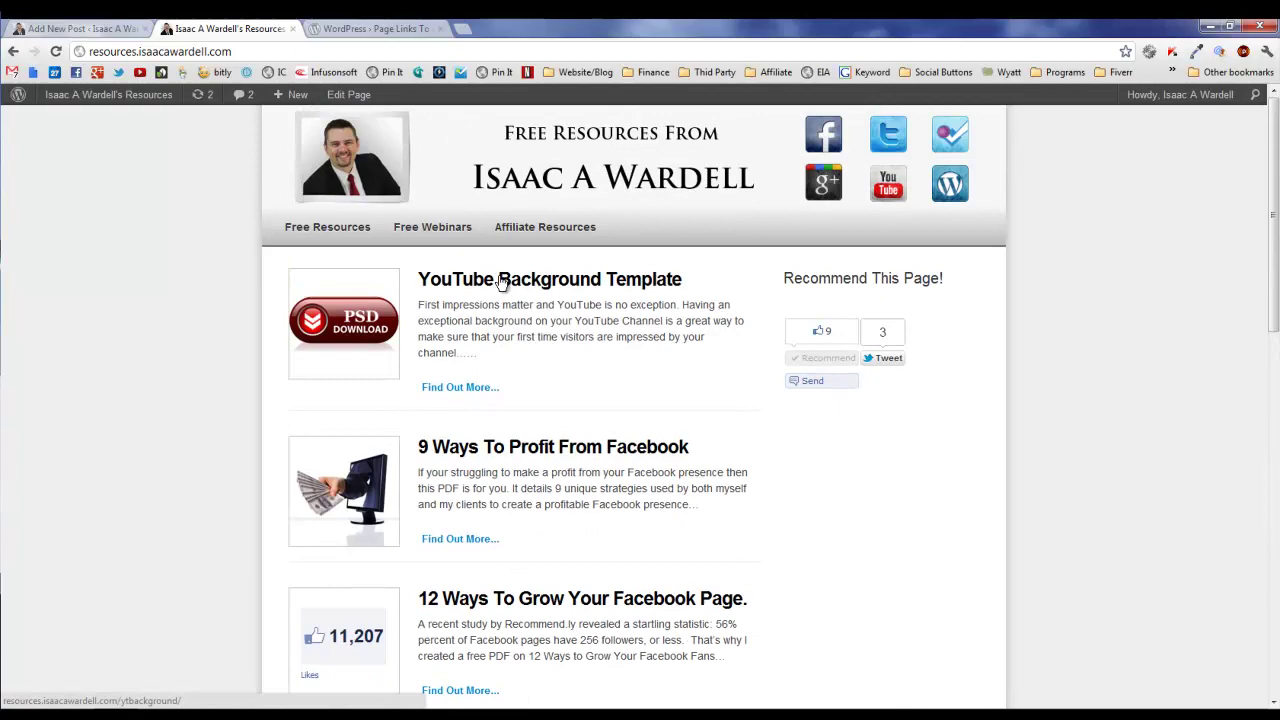
left_click(502, 282)
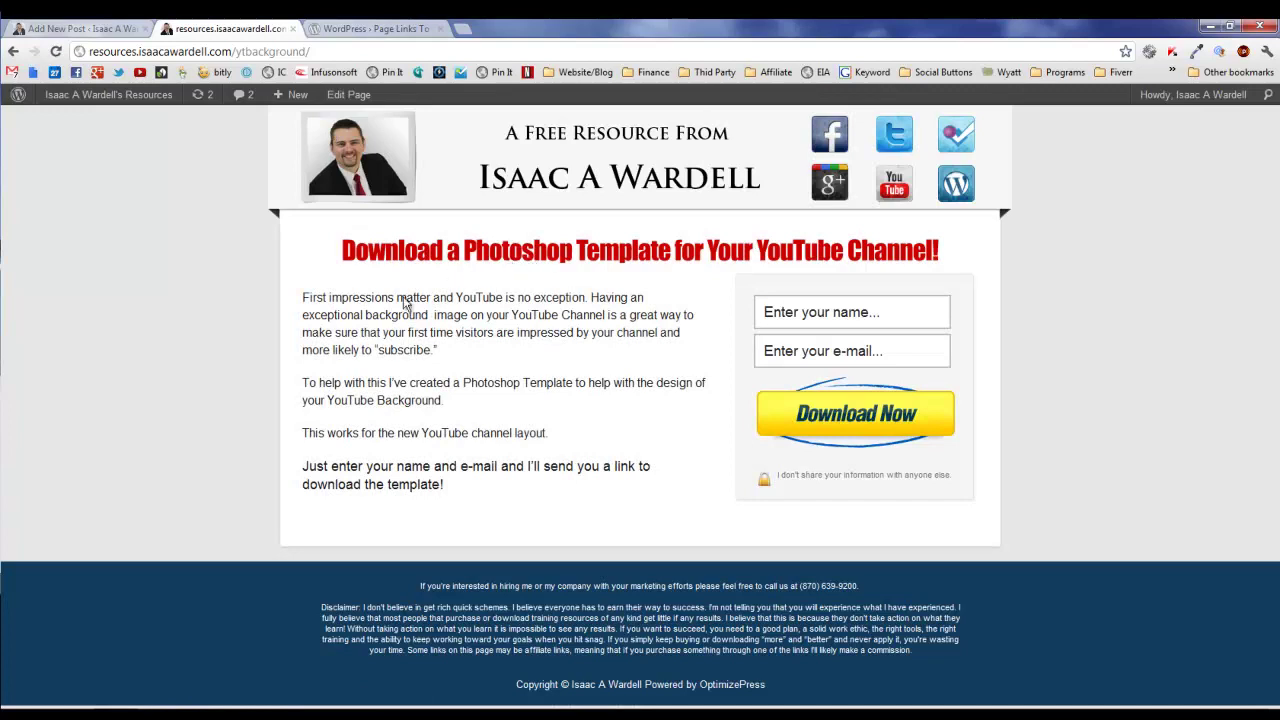
left_click(80, 28)
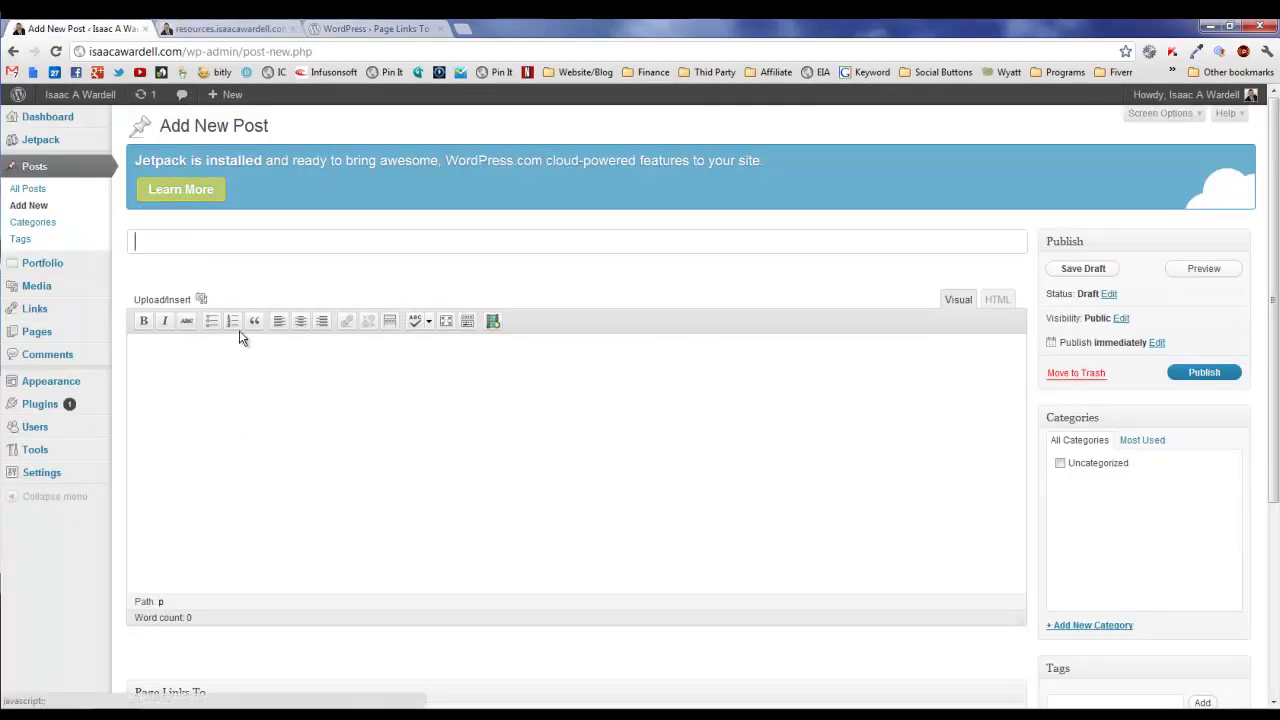
Give the new post the placeholder title 'l;kjashdfas', triggering a draft autosave.
scroll(245, 370, "down", 3)
left_click(283, 430)
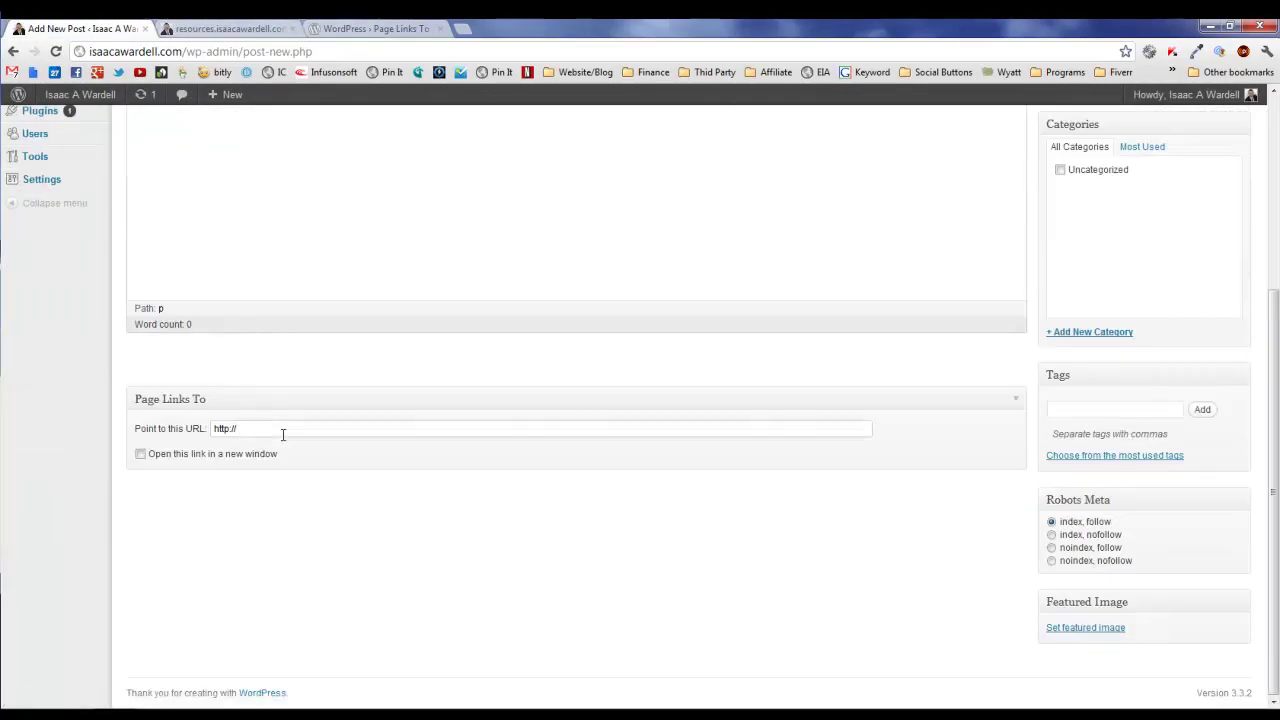
scroll(331, 327, "up", 3)
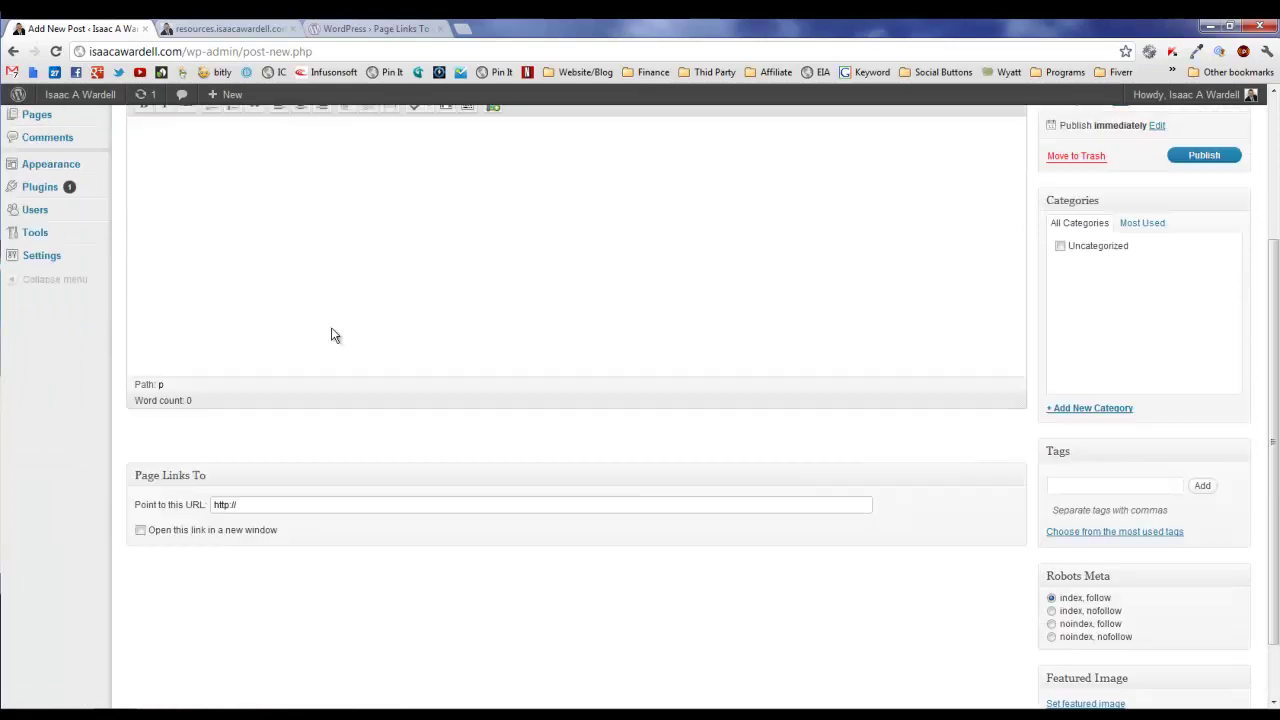
left_click(277, 243)
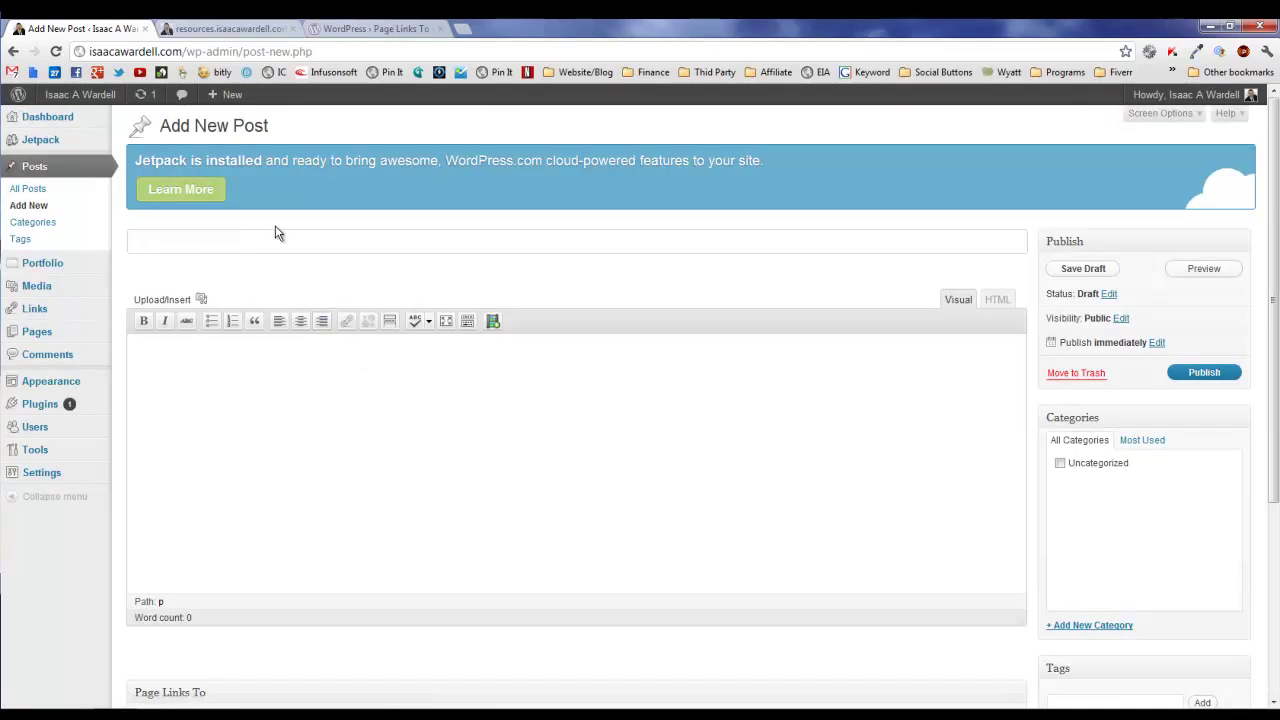
type("l;kjashdfas")
left_click(423, 569)
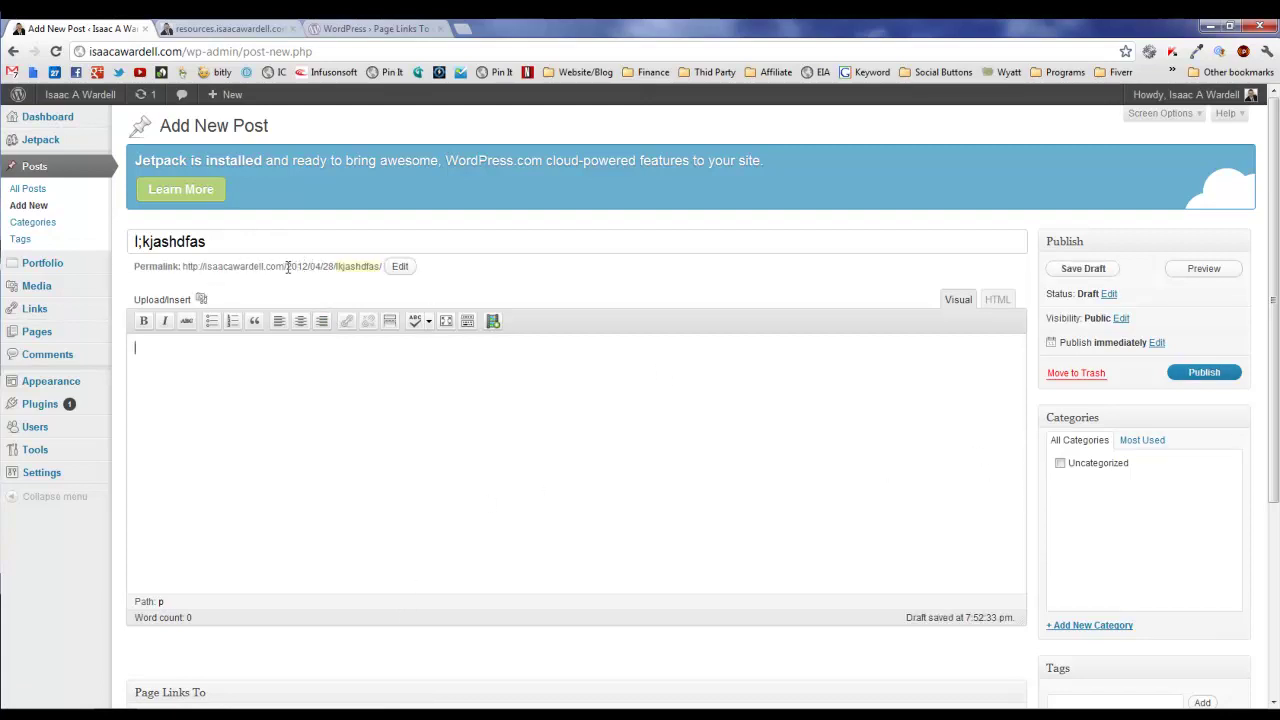
Highlight the permalink's date, then scroll down to the still-empty Page Links To box.
left_click_drag(286, 267, 336, 268)
left_click(610, 509)
scroll(457, 439, "down", 2)
scroll(381, 473, "down", 2)
left_click(337, 432)
scroll(360, 383, "up", 4)
scroll(367, 379, "down", 4)
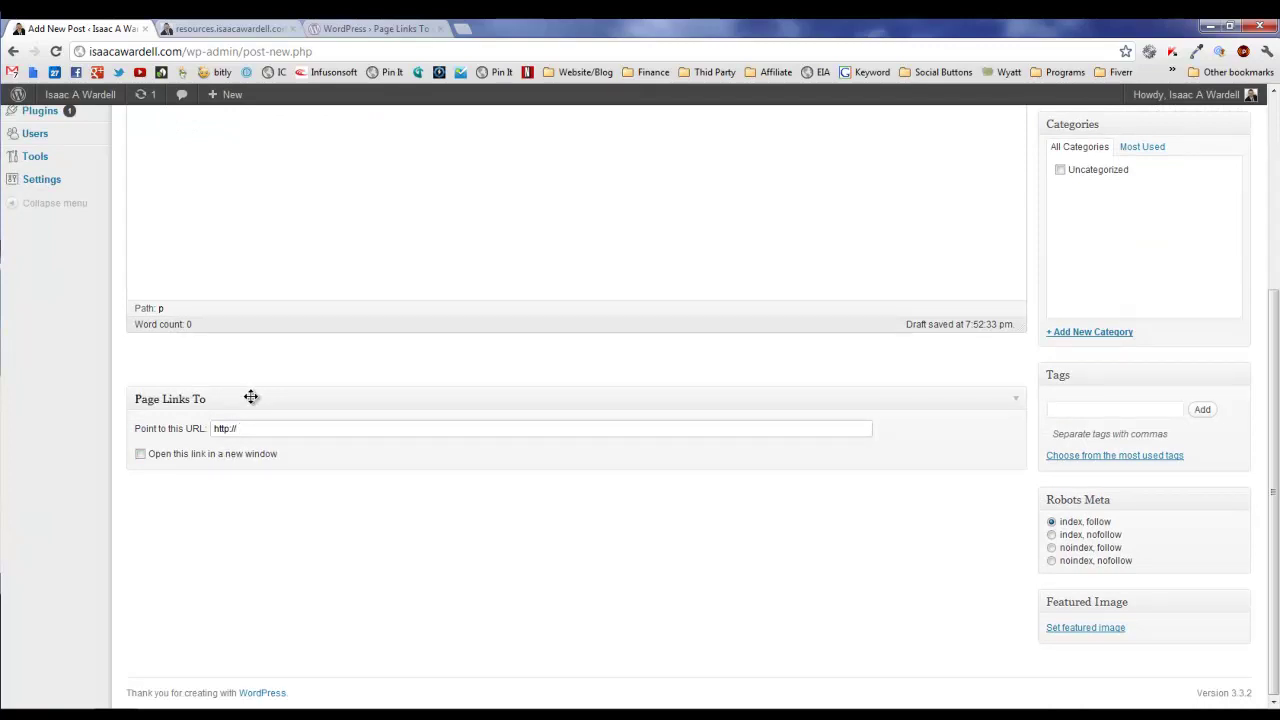
left_click(277, 428)
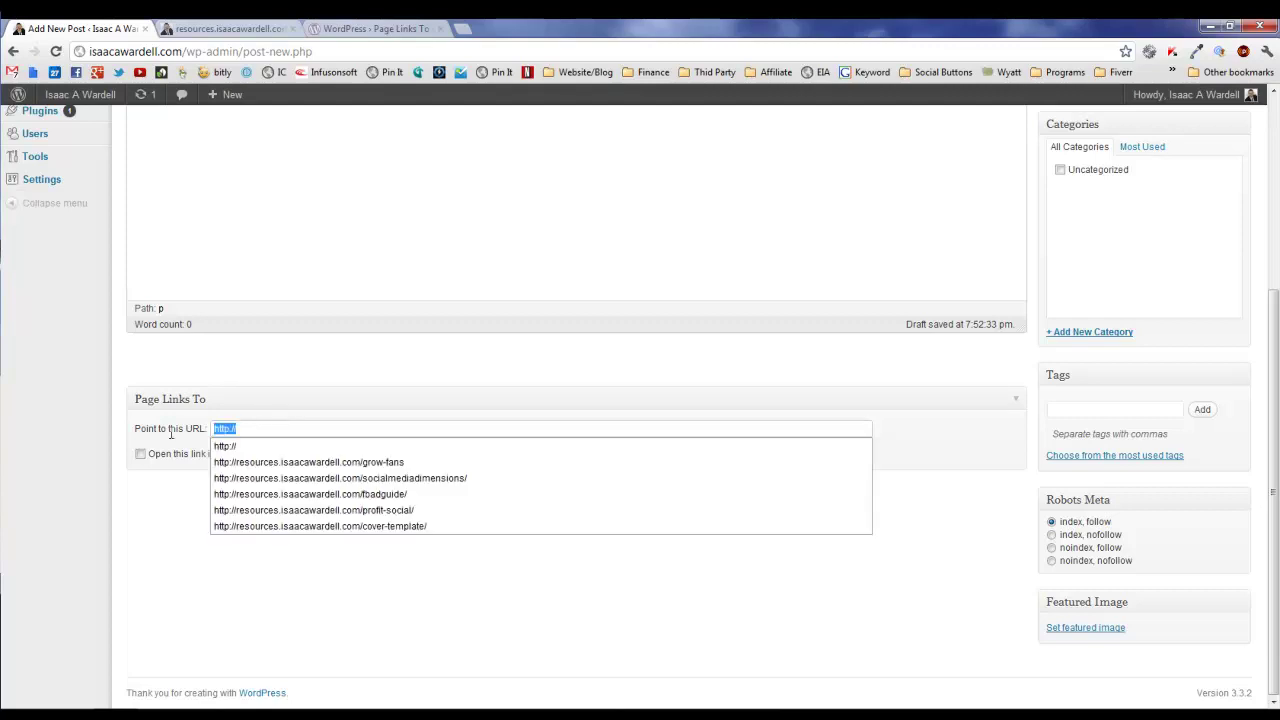
left_click(166, 577)
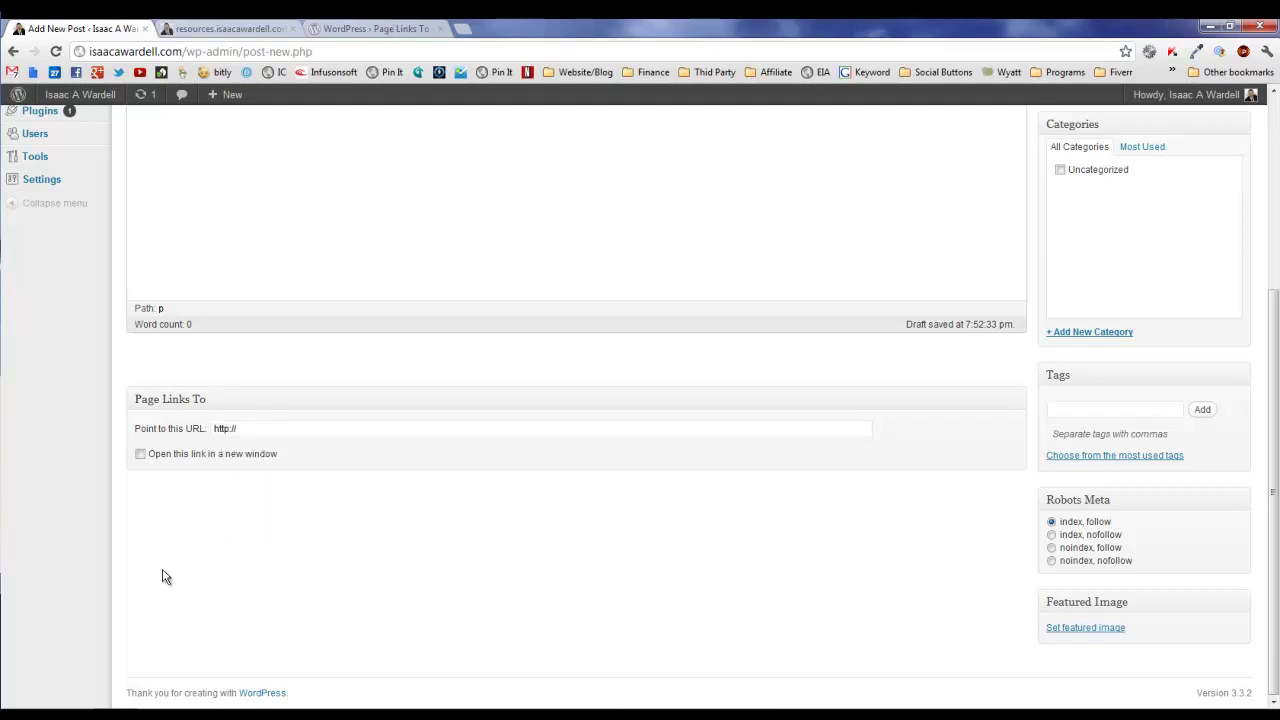